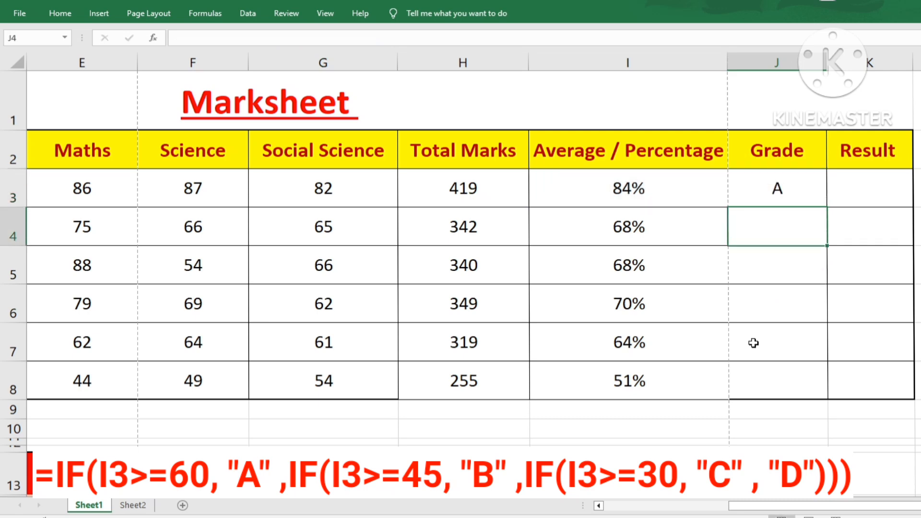
Review the nested IF grade formula in J3 and copy it down the Grade column through J8
{"action": "left_click", "coordinate": [786, 198]}
{"action": "scroll", "coordinate": [826, 512], "scroll_direction": "up", "scroll_amount": 3}
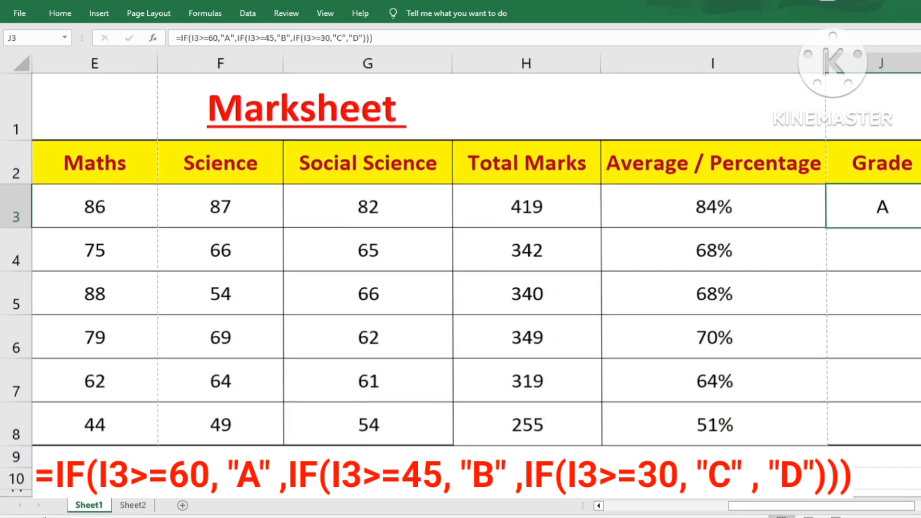
{"action": "scroll", "coordinate": [826, 512], "scroll_direction": "right", "scroll_amount": 1}
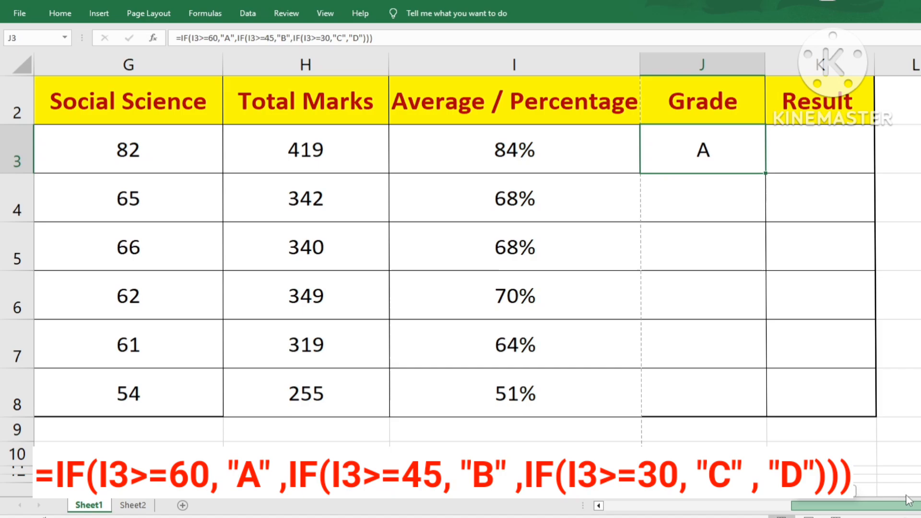
{"action": "double_click", "coordinate": [736, 140]}
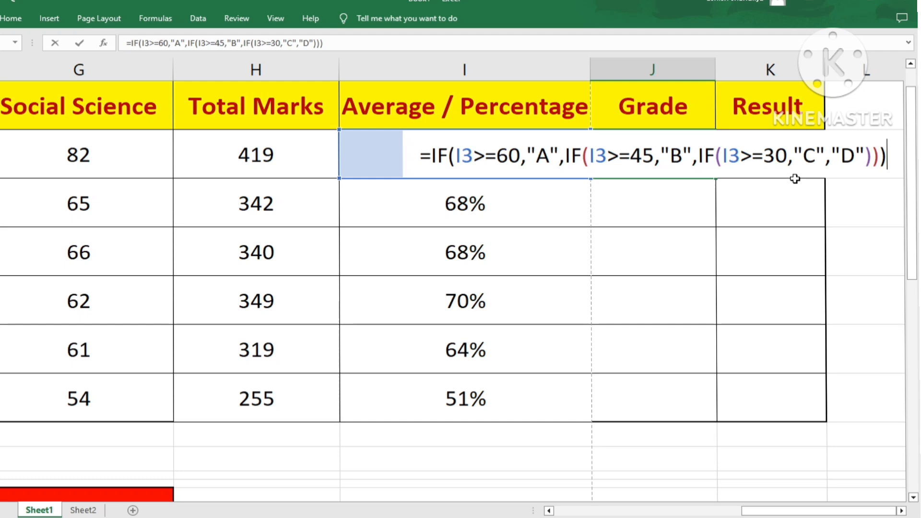
{"action": "key", "text": "Return"}
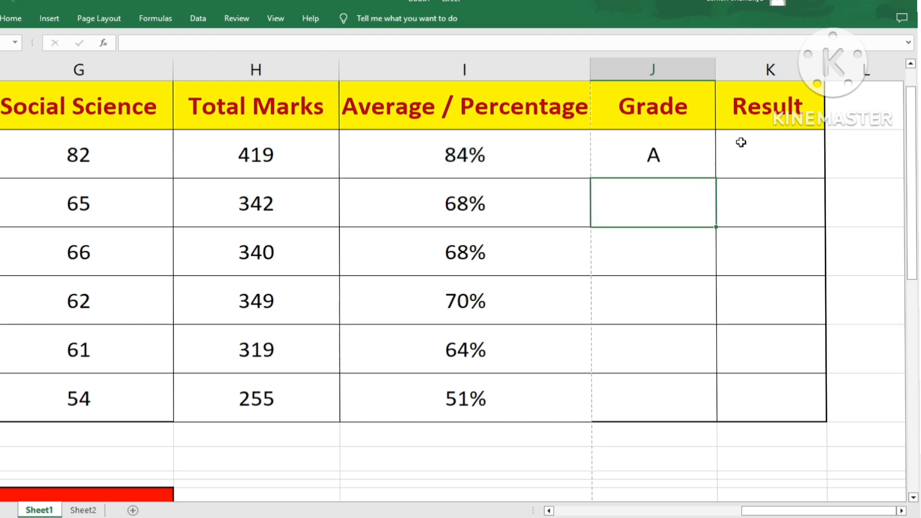
{"action": "left_click", "coordinate": [681, 153]}
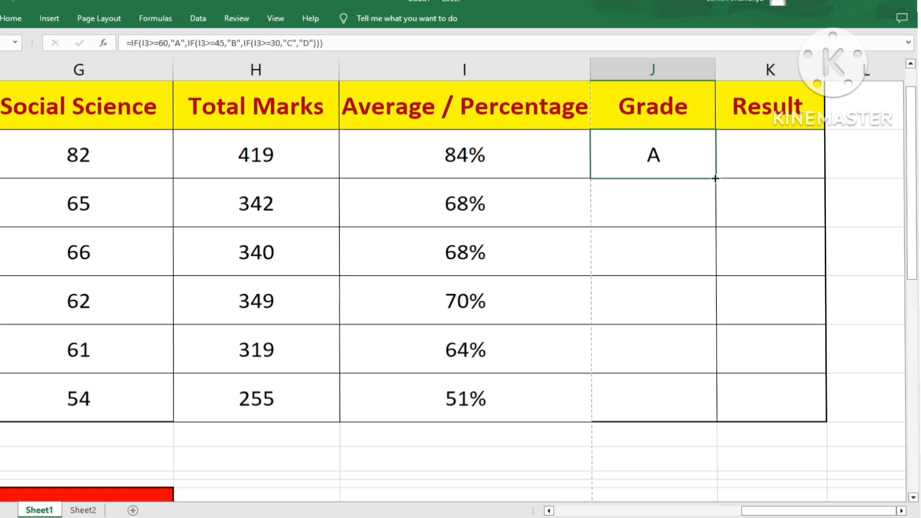
{"action": "left_click_drag", "start_coordinate": [715, 179], "coordinate": [712, 417]}
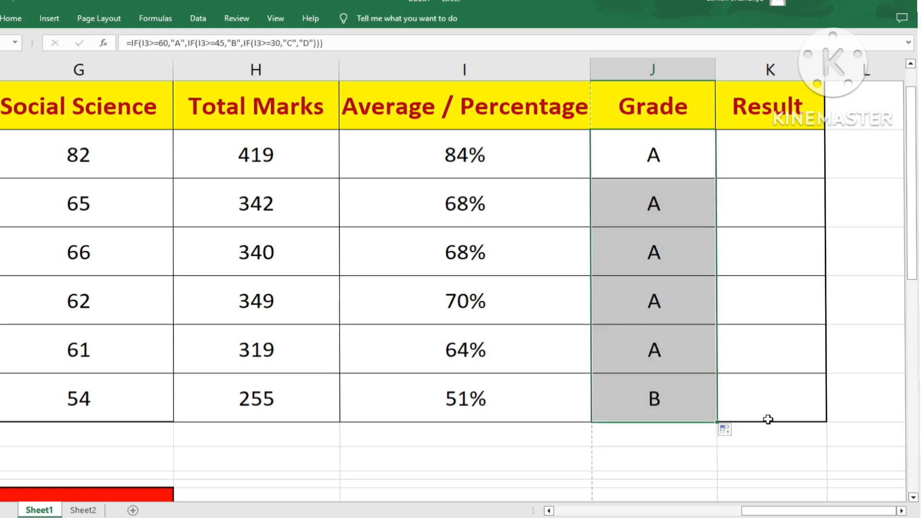
Enter the formula =IF(H3>=150,"PASS","FAIL") in cell K3 of the Result column
{"action": "double_click", "coordinate": [756, 155]}
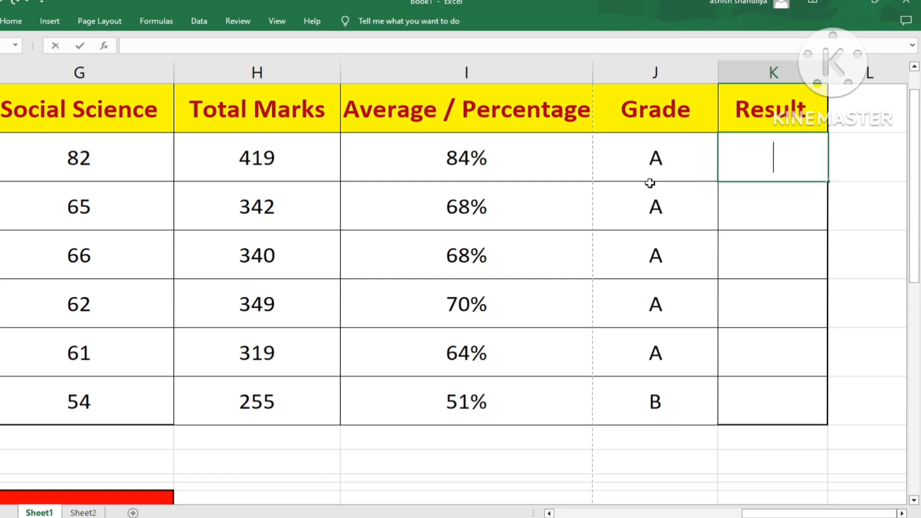
{"action": "type", "text": "="}
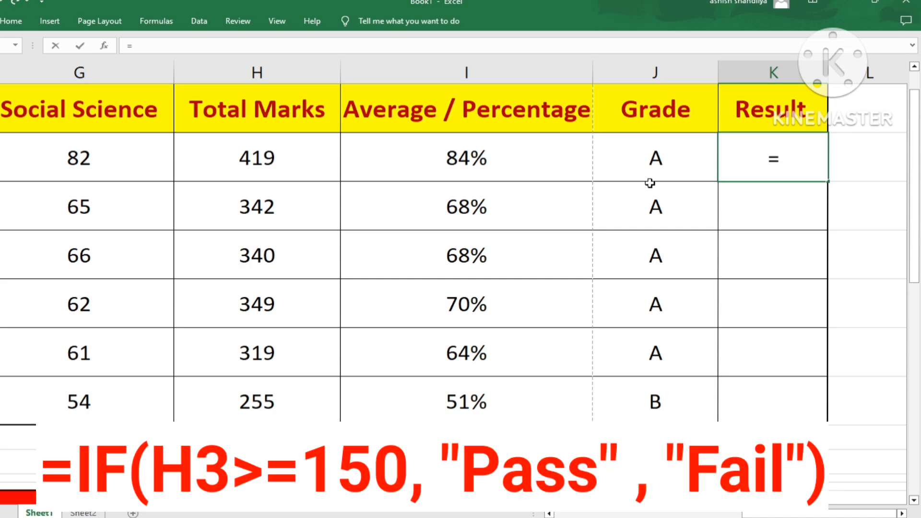
{"action": "type", "text": "IF(H"}
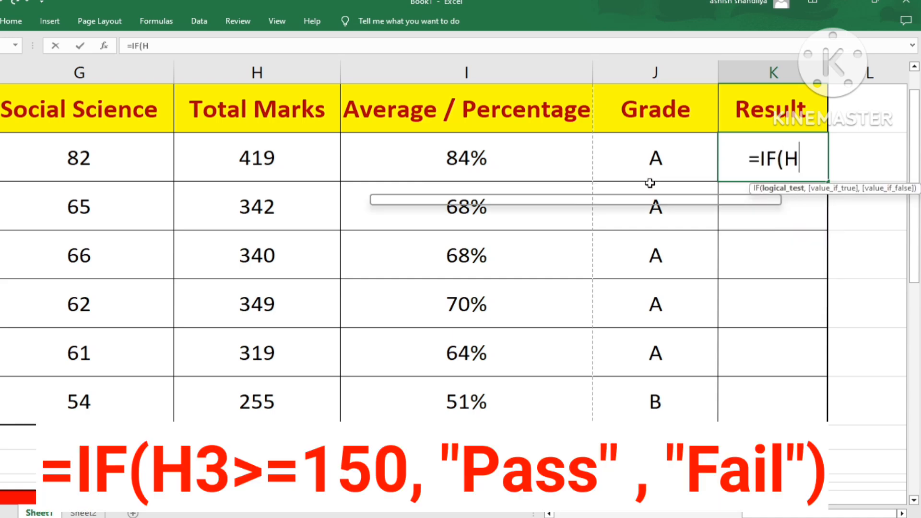
{"action": "type", "text": "3>="}
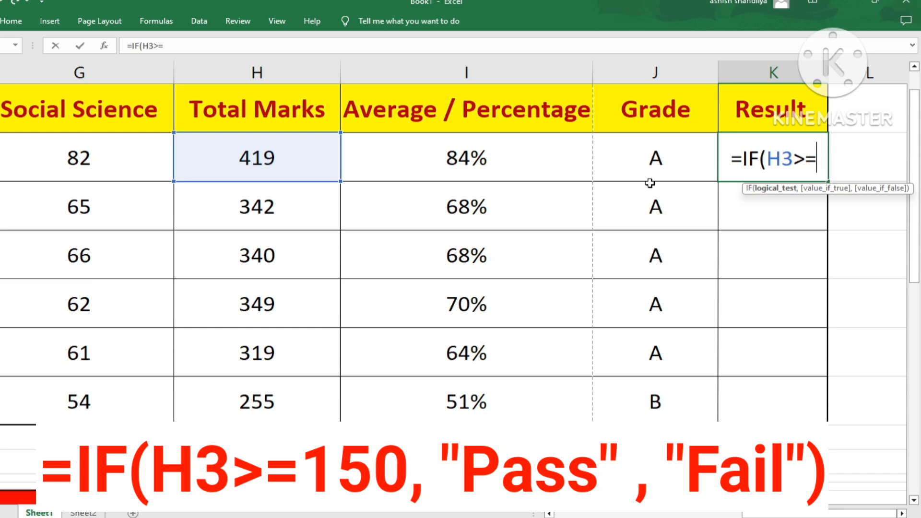
{"action": "type", "text": "150,\""}
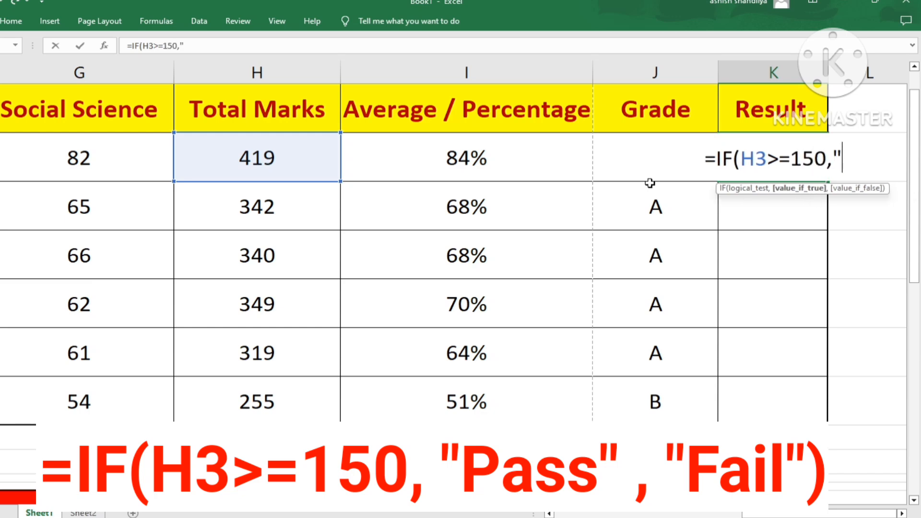
{"action": "type", "text": "PASS"}
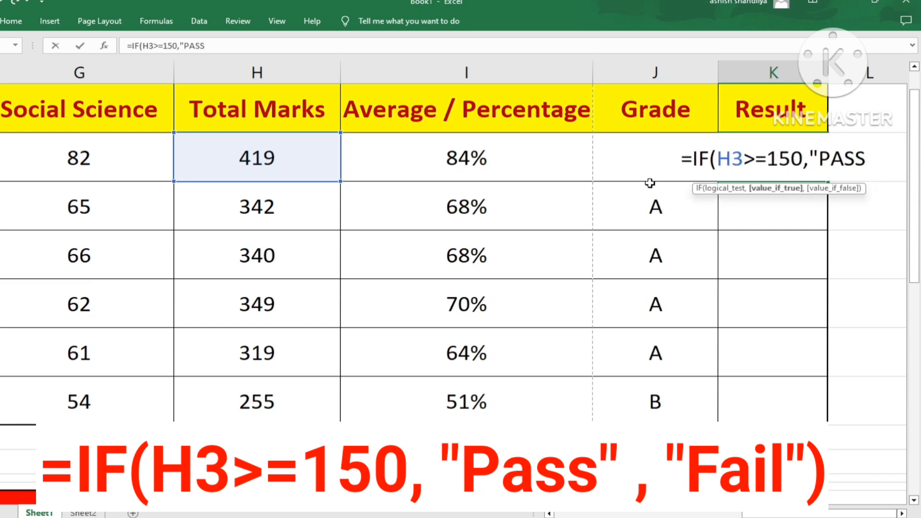
{"action": "type", "text": "\","}
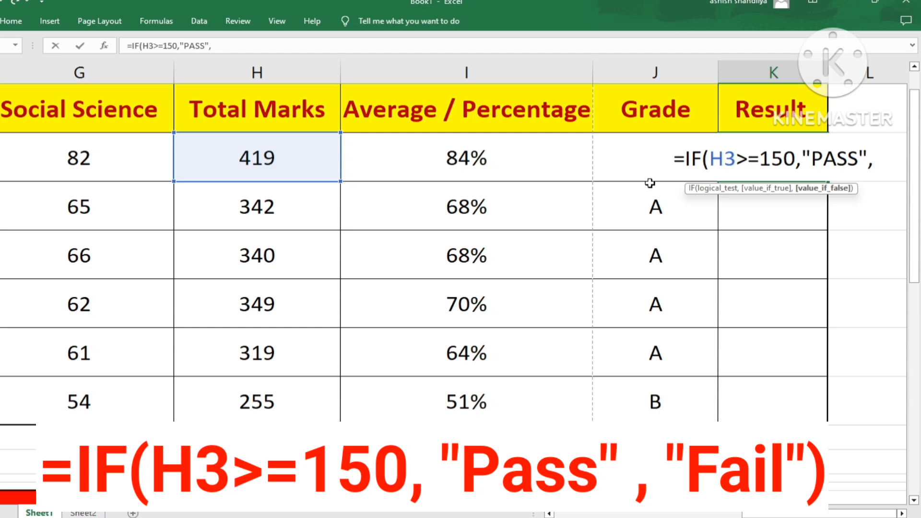
{"action": "type", "text": "\""}
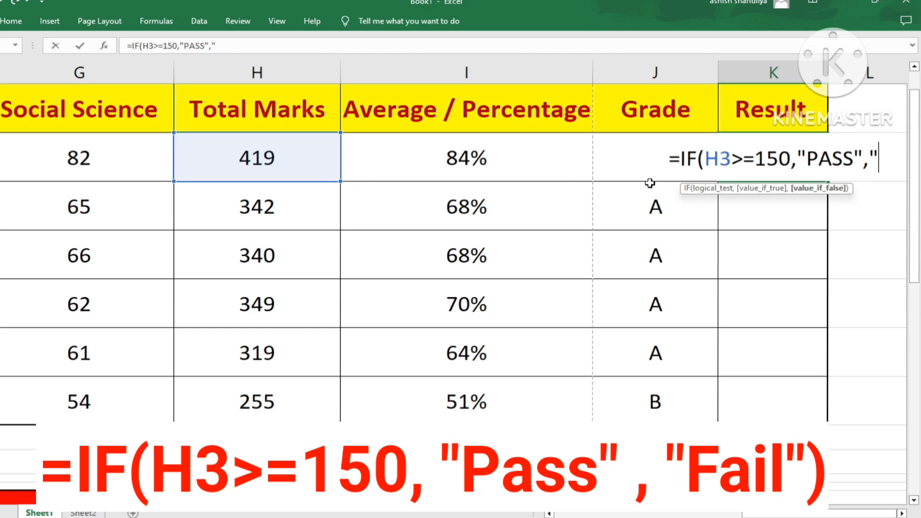
{"action": "type", "text": "FAIL"}
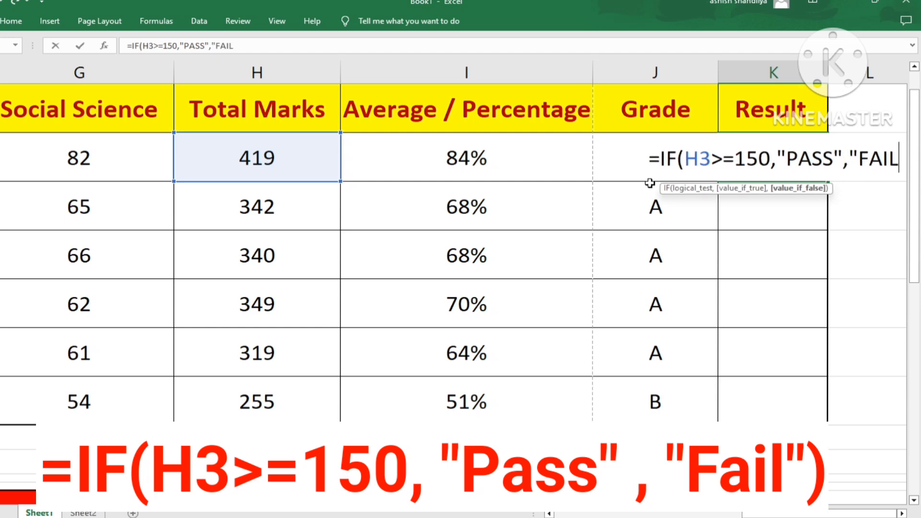
{"action": "type", "text": "\")"}
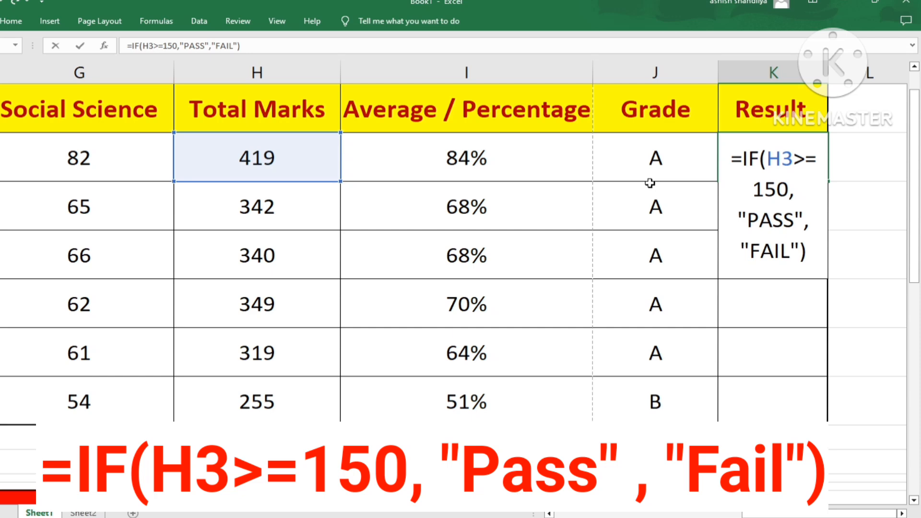
{"action": "key", "text": "Return"}
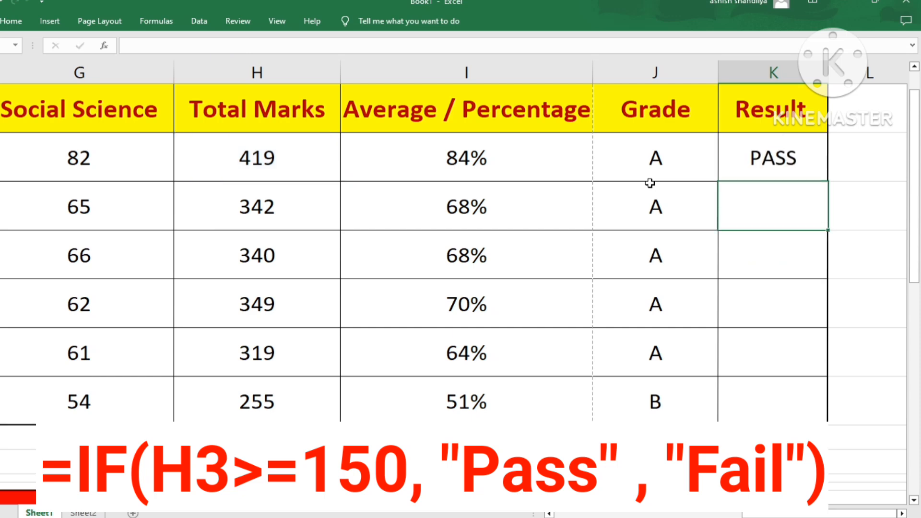
Review the pass/fail formula in K3 and copy it down the Result column through K8
{"action": "left_click", "coordinate": [762, 163]}
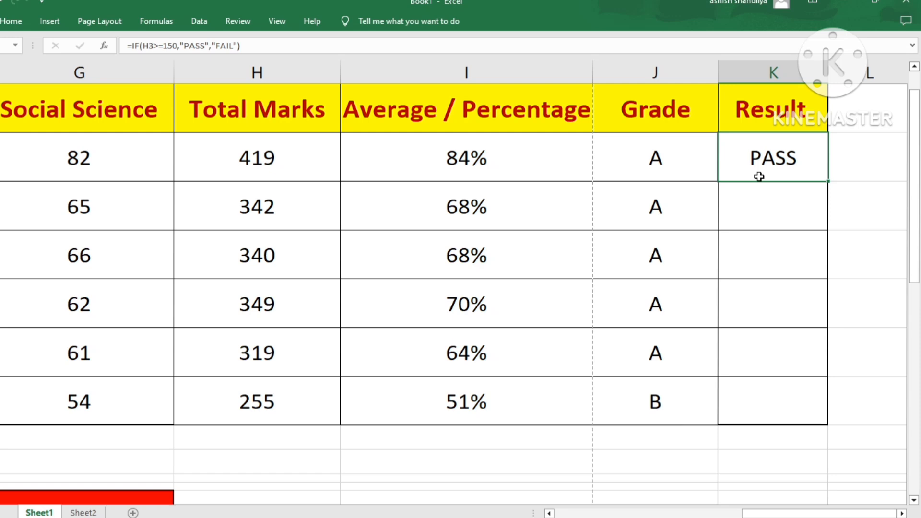
{"action": "double_click", "coordinate": [759, 177]}
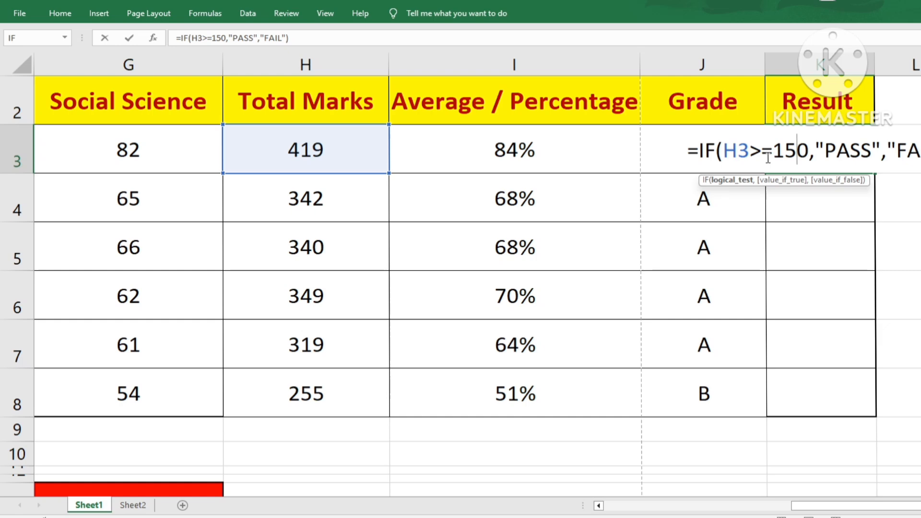
{"action": "key", "text": "Return"}
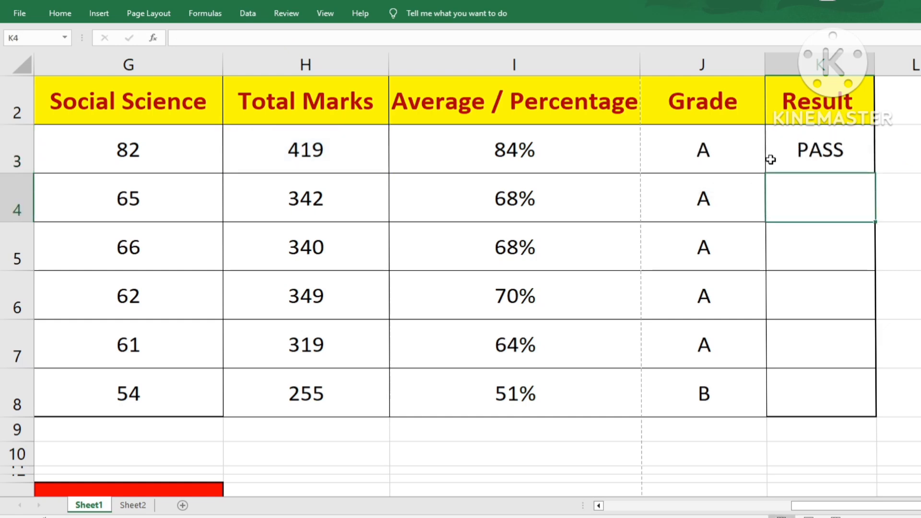
{"action": "left_click", "coordinate": [860, 159]}
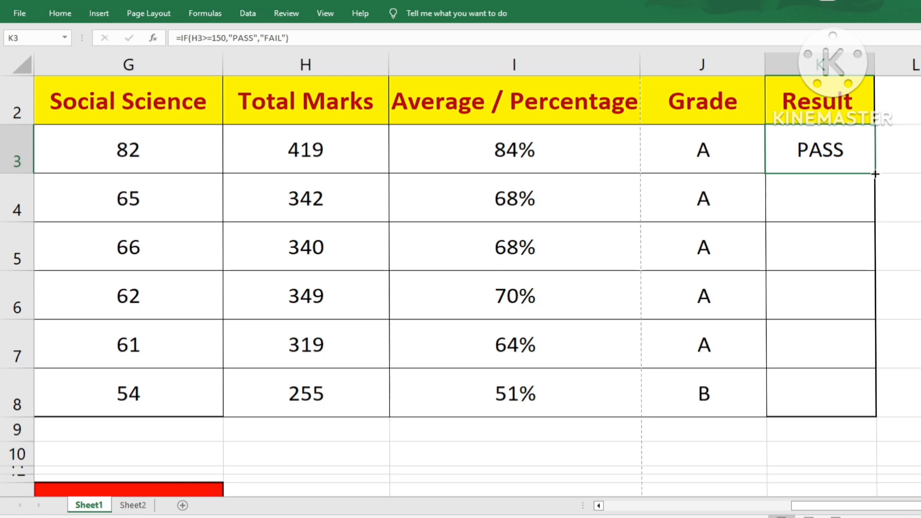
{"action": "left_click_drag", "start_coordinate": [875, 174], "coordinate": [864, 414]}
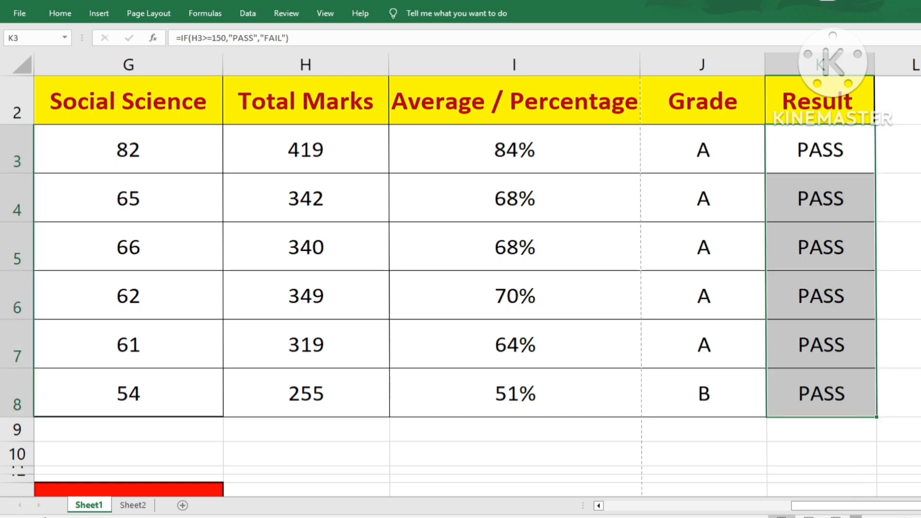
Clear the existing average formulas from the Average / Percentage column, cells I3 to I8
{"action": "scroll", "coordinate": [461, 273], "scroll_direction": "down", "scroll_amount": 3}
{"action": "scroll", "coordinate": [461, 274], "scroll_direction": "down", "scroll_amount": 4}
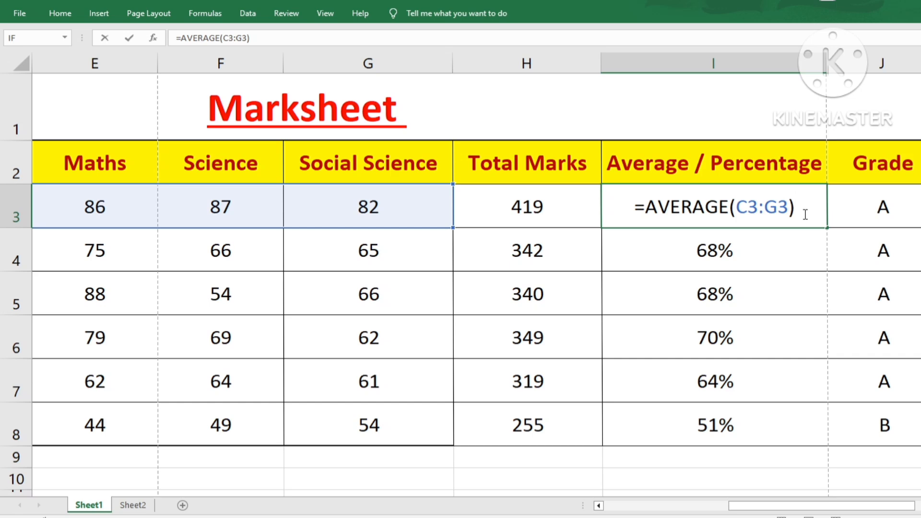
{"action": "key", "text": "BackSpace"}
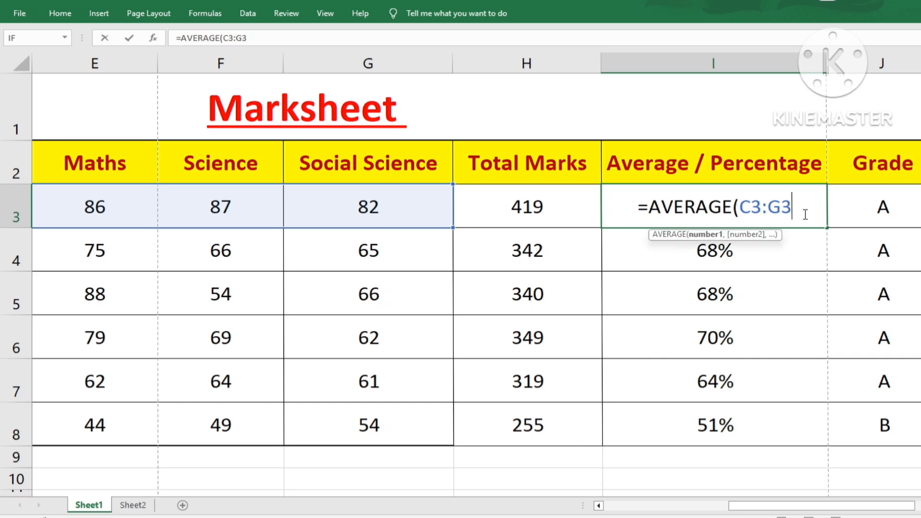
{"action": "key", "text": "BackSpace"}
{"action": "key", "text": "BackSpace"}
{"action": "key", "text": "BackSpace"}
{"action": "key", "text": "BackSpace"}
{"action": "key", "text": "BackSpace"}
{"action": "key", "text": "BackSpace"}
{"action": "key", "text": "BackSpace"}
{"action": "key", "text": "BackSpace"}
{"action": "key", "text": "BackSpace"}
{"action": "key", "text": "BackSpace"}
{"action": "key", "text": "BackSpace"}
{"action": "key", "text": "BackSpace"}
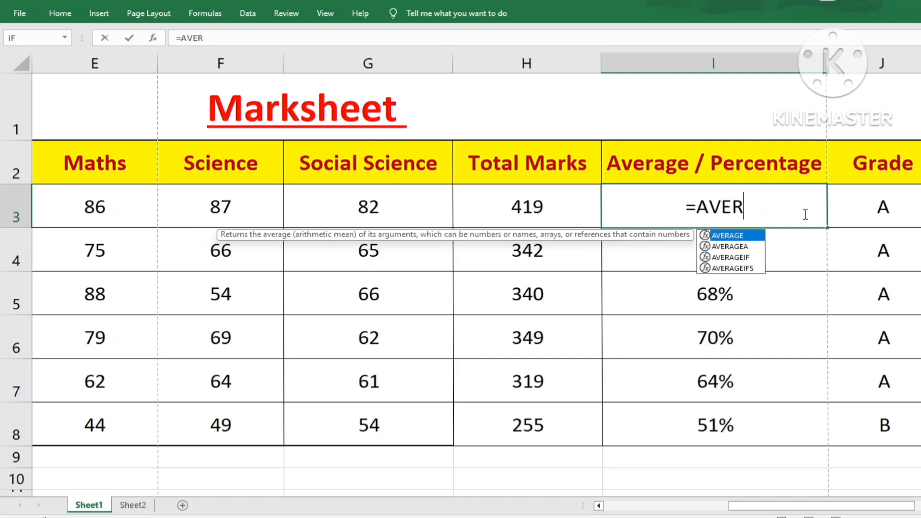
{"action": "key", "text": "BackSpace"}
{"action": "key", "text": "BackSpace"}
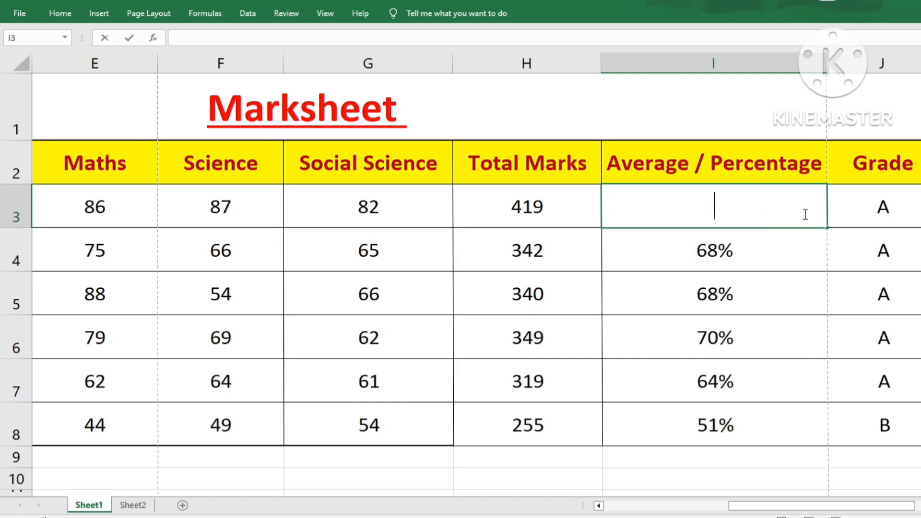
{"action": "key", "text": "Return"}
{"action": "left_click_drag", "start_coordinate": [715, 207], "coordinate": [729, 424]}
{"action": "key", "text": "Delete"}
Enter the percentage formula =H3/500*100 in I3 and copy it down the Average / Percentage column for the remaining rows
{"action": "left_click", "coordinate": [694, 204]}
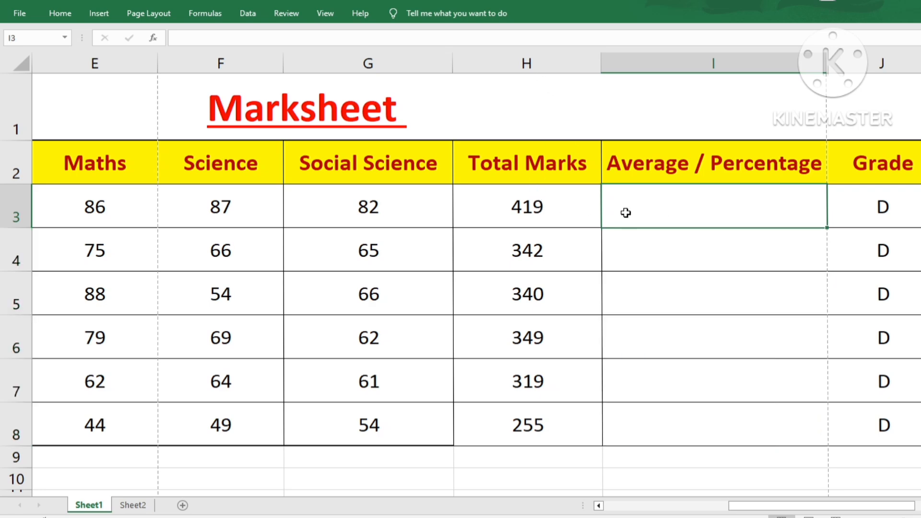
{"action": "type", "text": "=H3/500*100"}
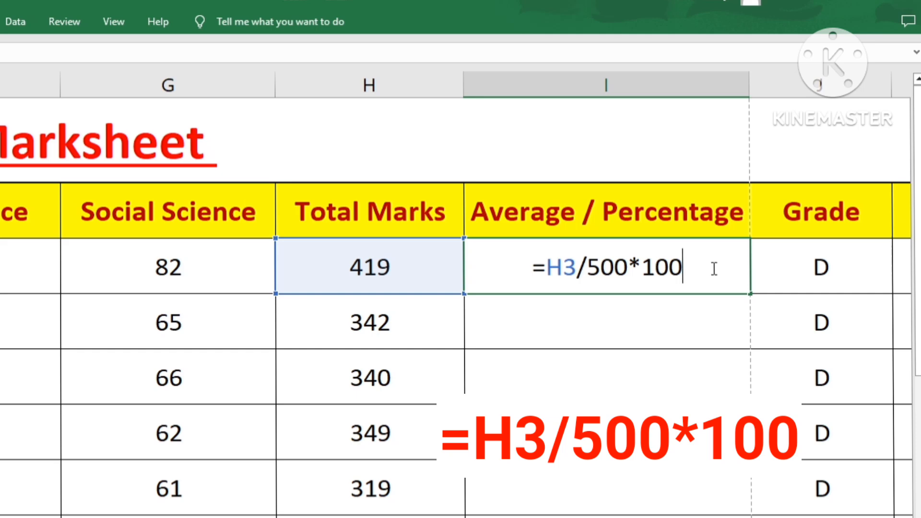
{"action": "key", "text": "ctrl+Return"}
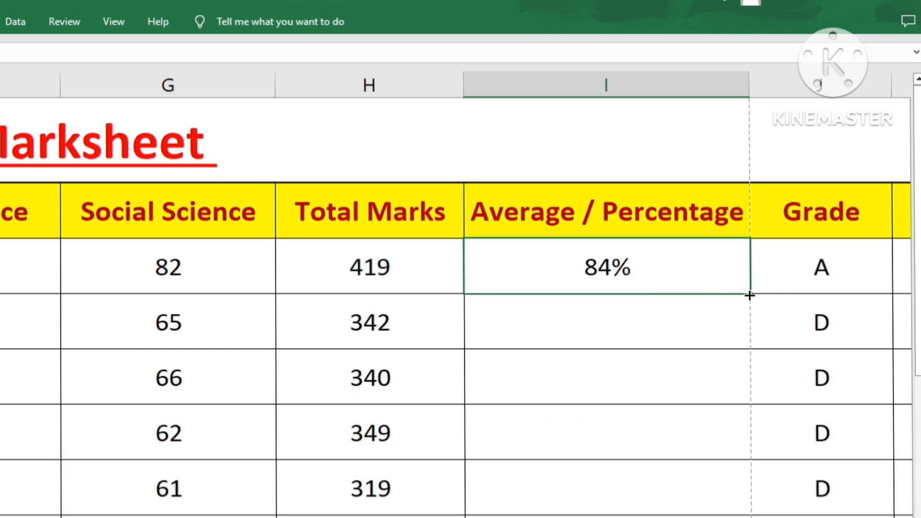
{"action": "left_click_drag", "start_coordinate": [750, 295], "coordinate": [746, 517]}
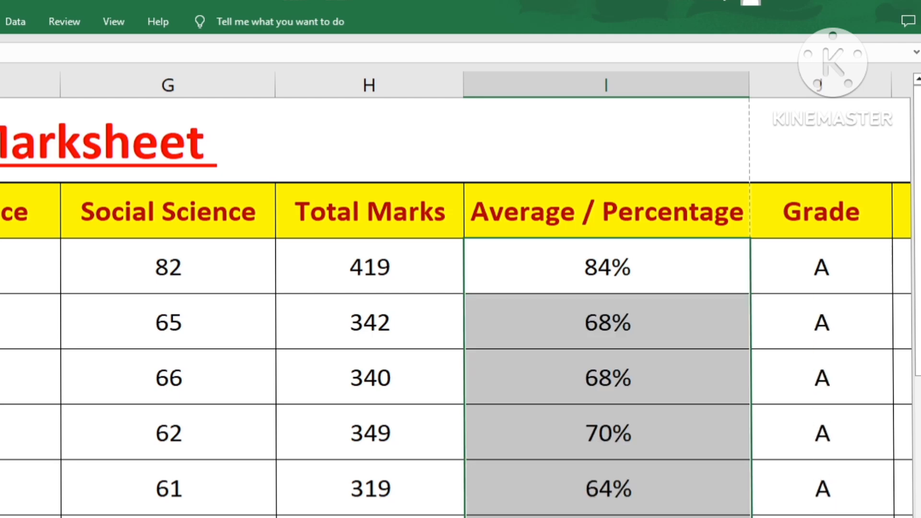